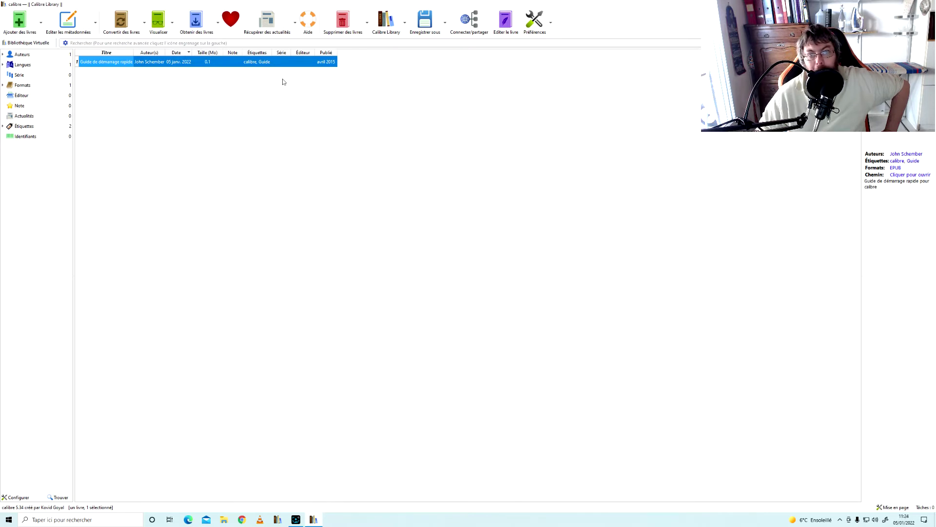
Open the book "Guide de démarrage rapide" in the e-book viewer and move its window higher on the screen.
{"action": "left_click", "coordinate": [260, 67]}
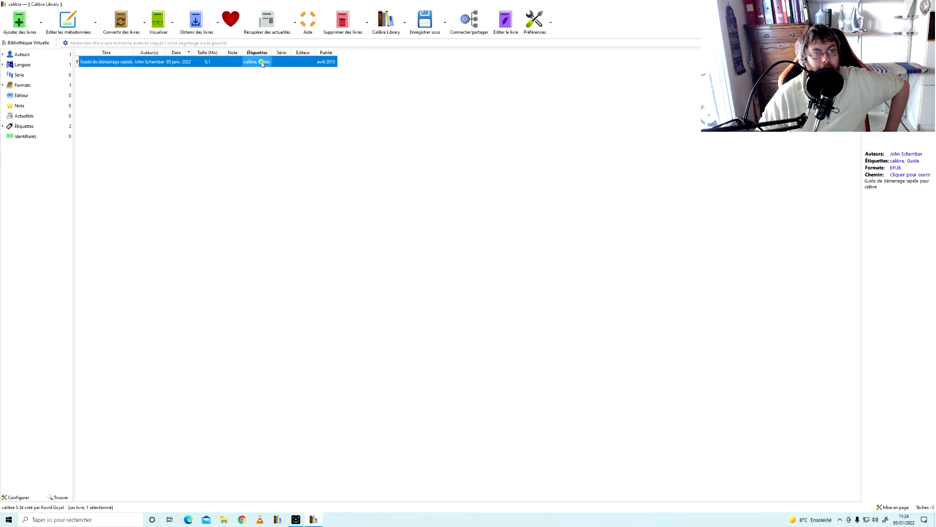
{"action": "left_click", "coordinate": [144, 62]}
{"action": "double_click", "coordinate": [114, 62]}
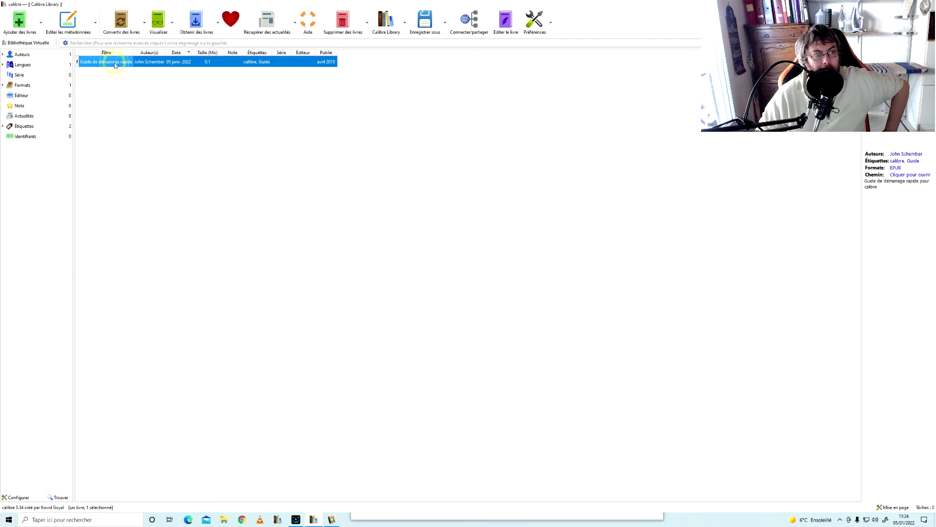
{"action": "left_click", "coordinate": [114, 62]}
{"action": "left_click", "coordinate": [152, 110]}
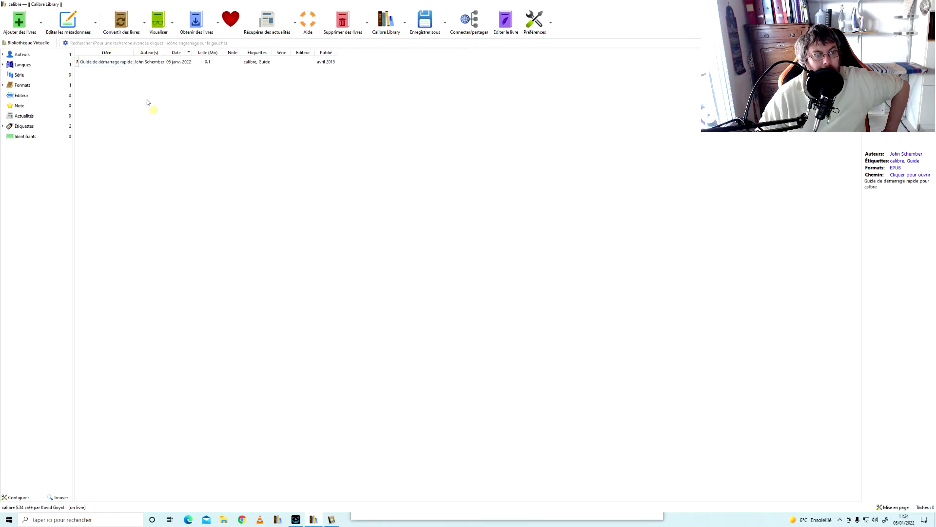
{"action": "left_click", "coordinate": [116, 67]}
{"action": "double_click", "coordinate": [115, 67]}
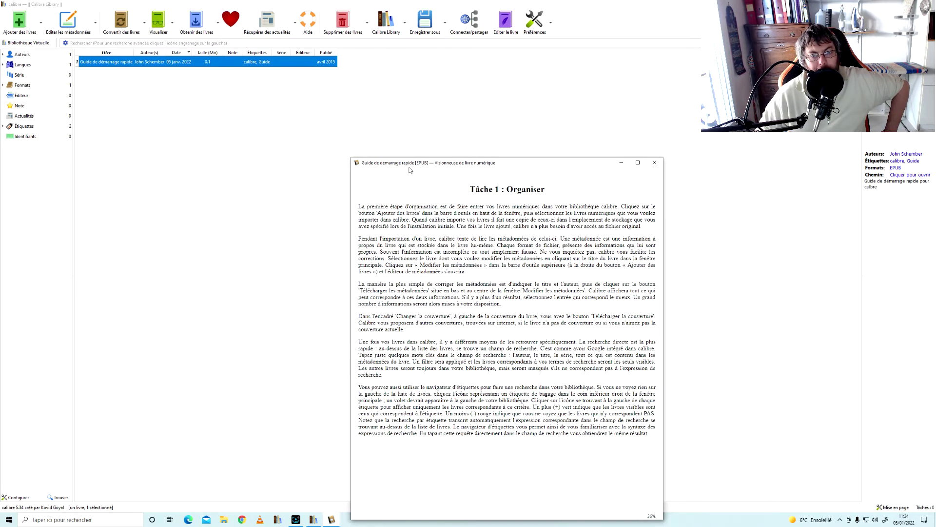
{"action": "left_click_drag", "start_coordinate": [410, 169], "coordinate": [395, 115]}
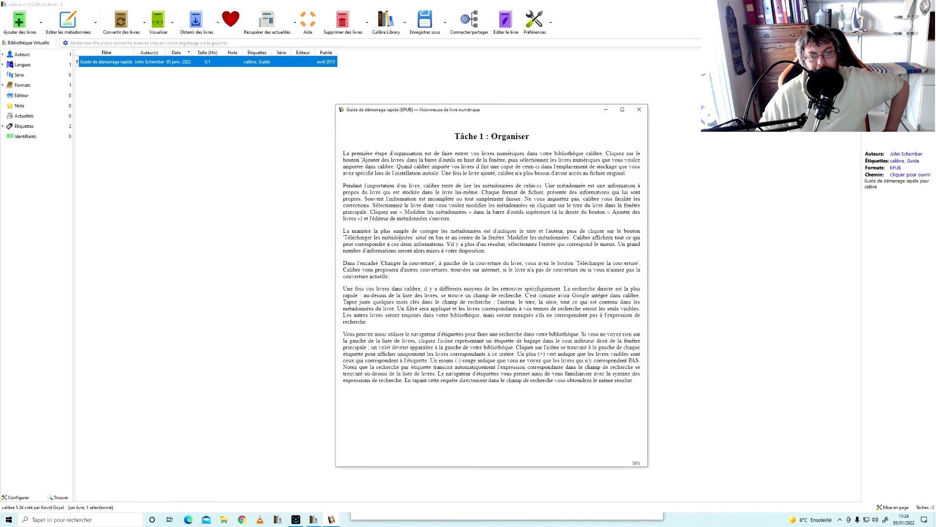
Page through the quick start guide from the Organiser chapter to the DRM section, return to its cover, and close the viewer.
{"action": "scroll", "coordinate": [463, 228], "scroll_direction": "down", "scroll_amount": 1}
{"action": "scroll", "coordinate": [463, 229], "scroll_direction": "up", "scroll_amount": 1}
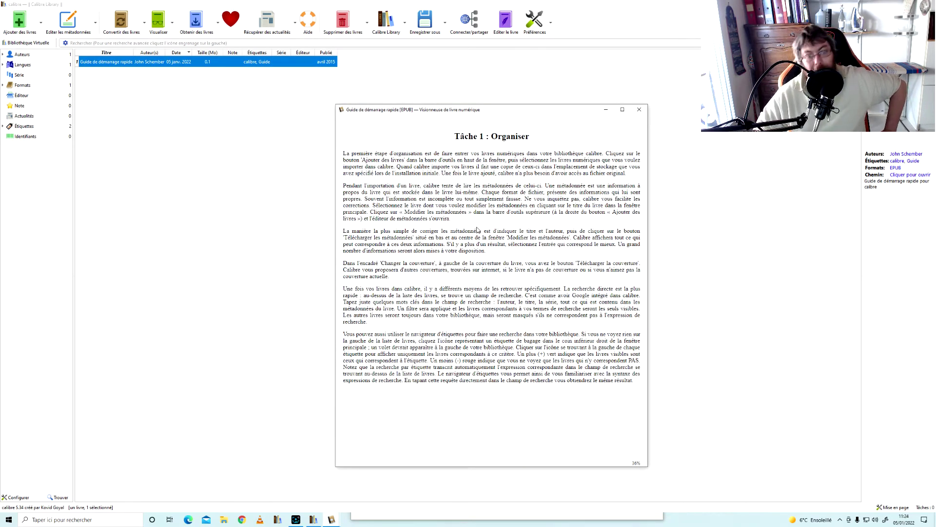
{"action": "scroll", "coordinate": [477, 230], "scroll_direction": "down", "scroll_amount": 1}
{"action": "scroll", "coordinate": [477, 230], "scroll_direction": "down", "scroll_amount": 1}
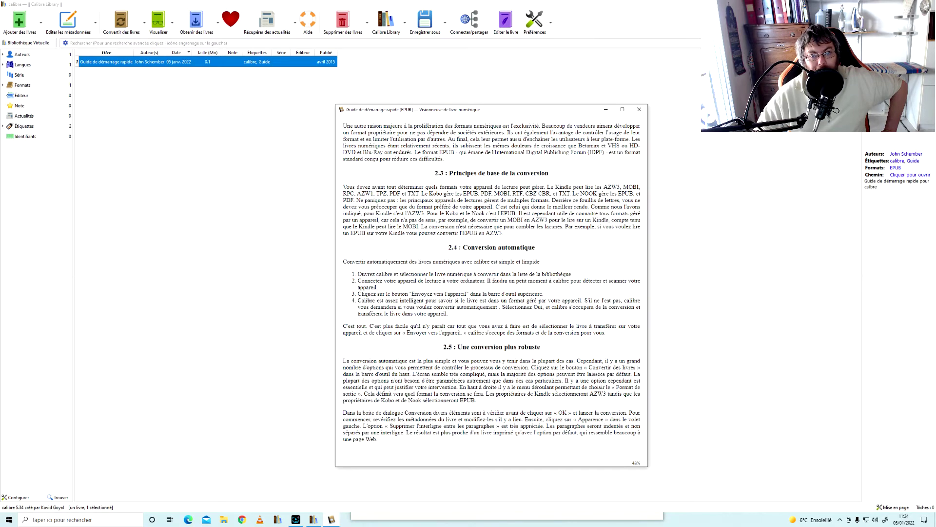
{"action": "scroll", "coordinate": [491, 286], "scroll_direction": "down", "scroll_amount": 1}
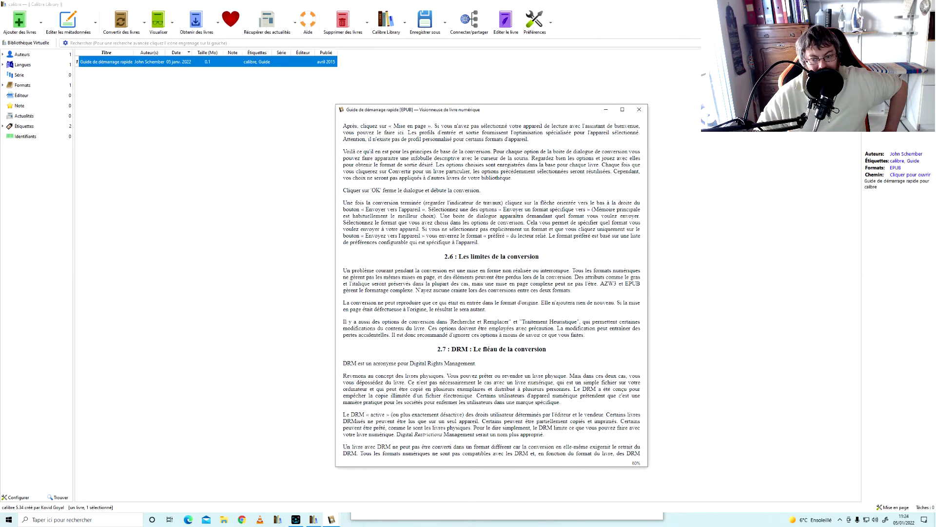
{"action": "scroll", "coordinate": [491, 286], "scroll_direction": "down", "scroll_amount": 1}
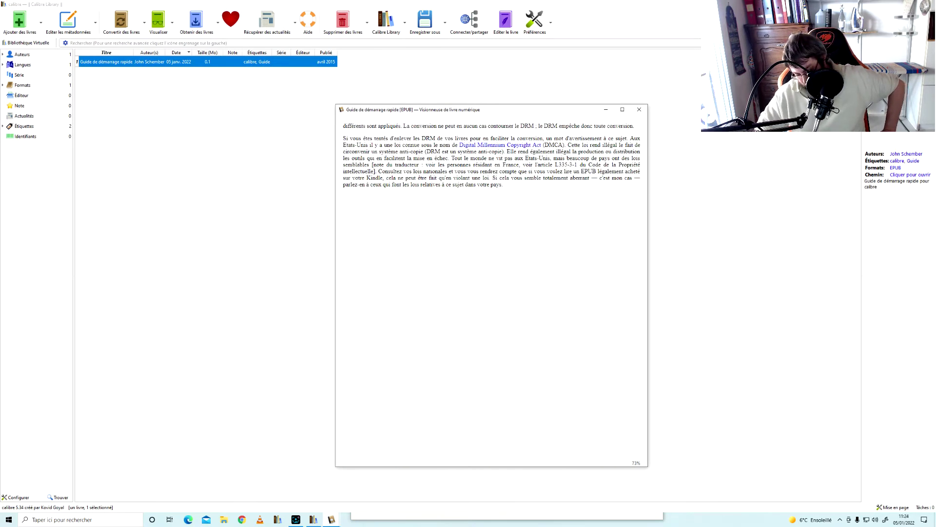
{"action": "scroll", "coordinate": [491, 285], "scroll_direction": "up", "scroll_amount": 8}
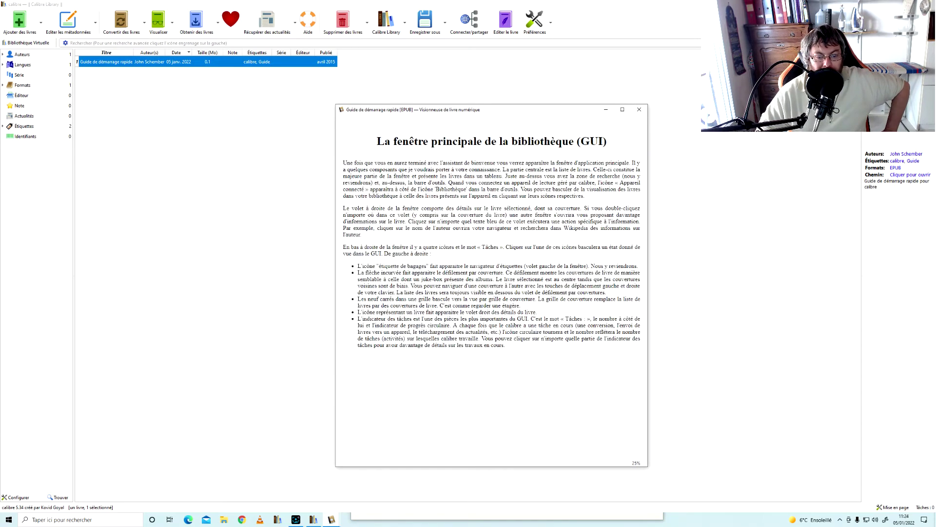
{"action": "scroll", "coordinate": [491, 286], "scroll_direction": "up", "scroll_amount": 2}
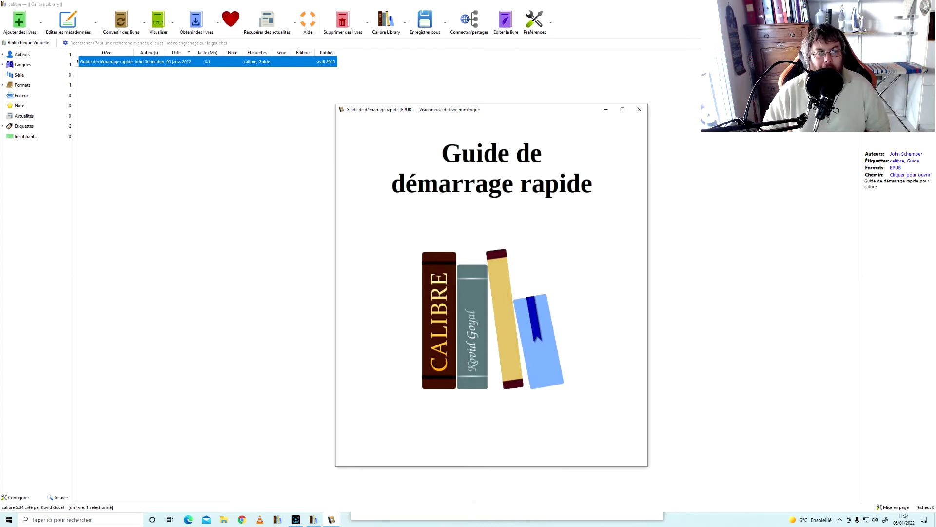
{"action": "scroll", "coordinate": [491, 285], "scroll_direction": "down", "scroll_amount": 2}
{"action": "scroll", "coordinate": [492, 286], "scroll_direction": "down", "scroll_amount": 2}
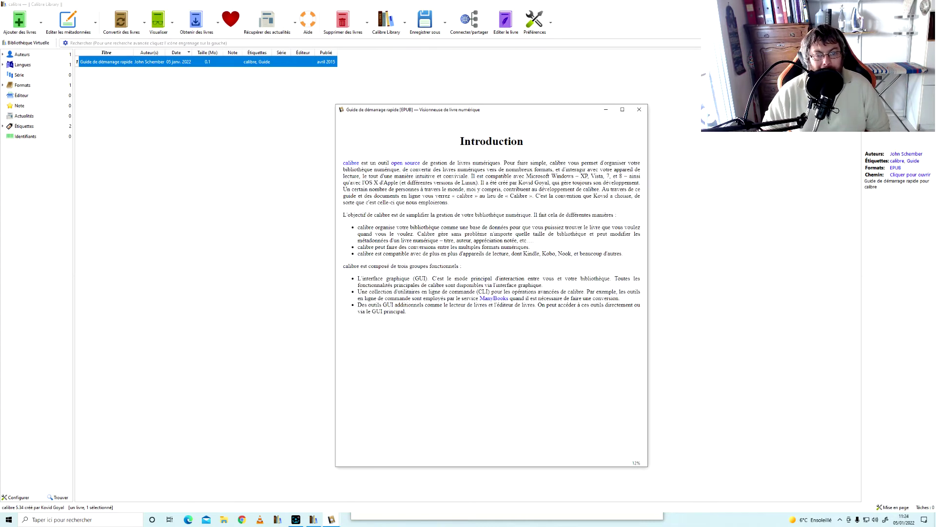
{"action": "scroll", "coordinate": [491, 285], "scroll_direction": "up", "scroll_amount": 4}
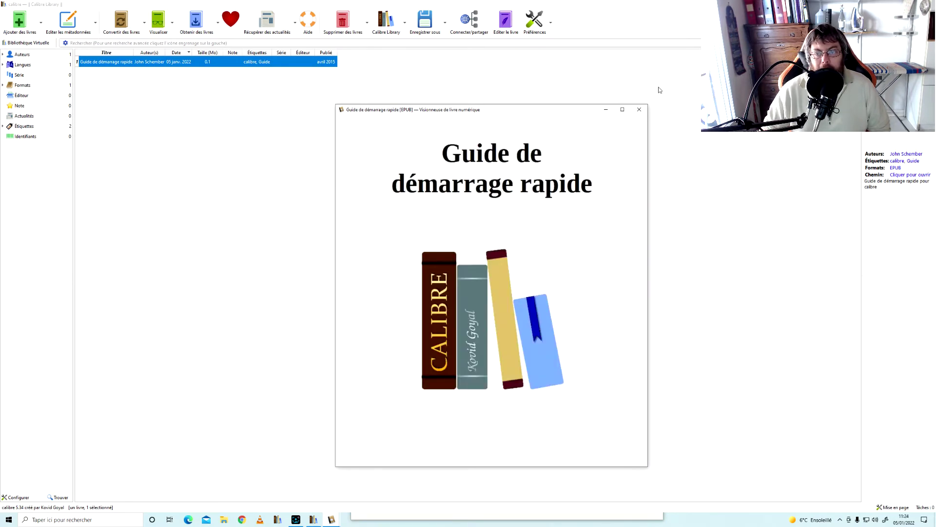
{"action": "left_click", "coordinate": [639, 111]}
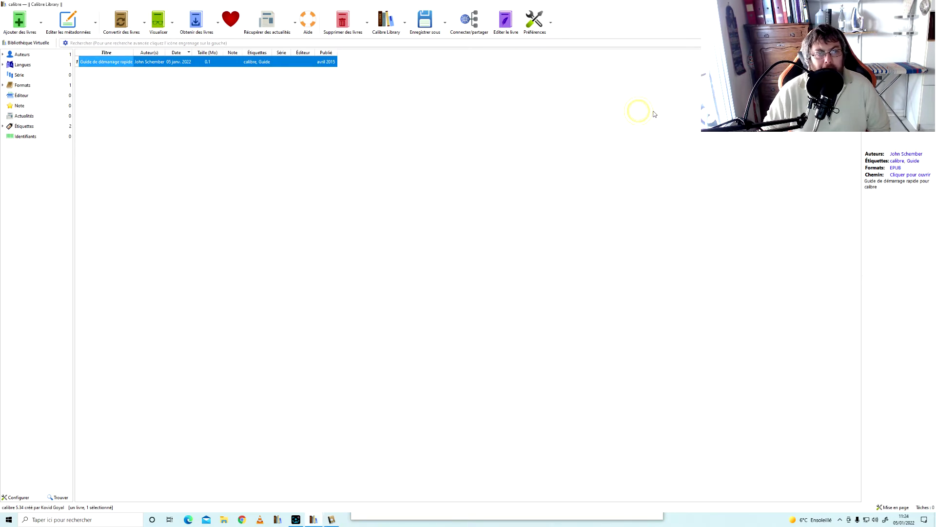
Examine the output formats offered for converting "Guide de démarrage rapide" and leave the conversion settings without converting.
{"action": "left_click", "coordinate": [116, 30]}
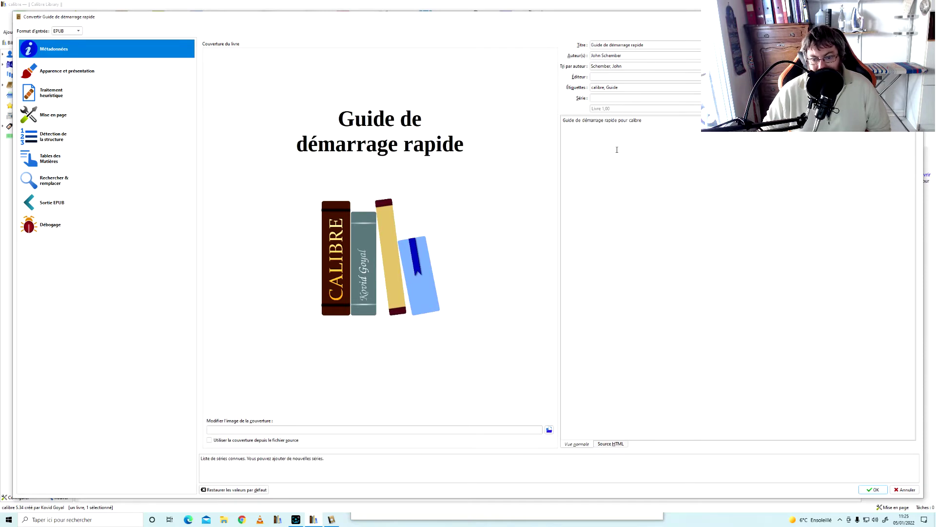
{"action": "left_click", "coordinate": [75, 32]}
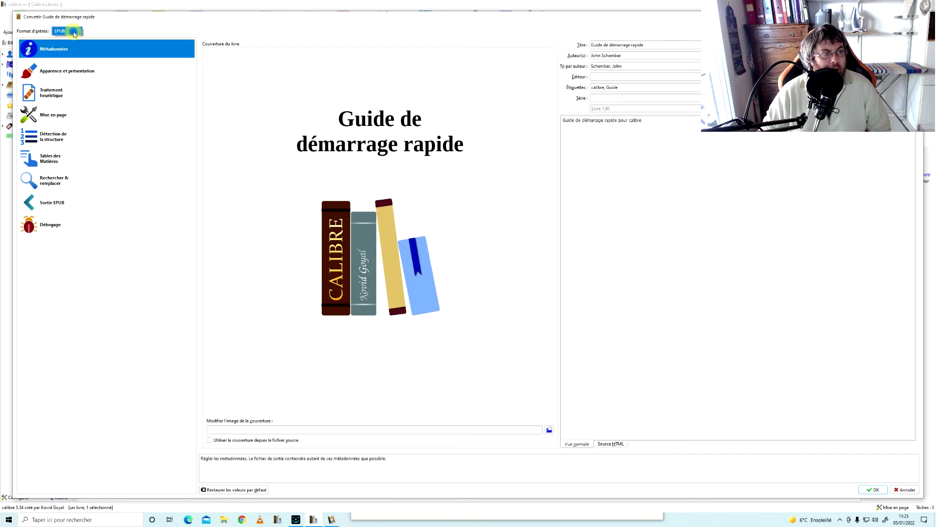
{"action": "left_click", "coordinate": [93, 36]}
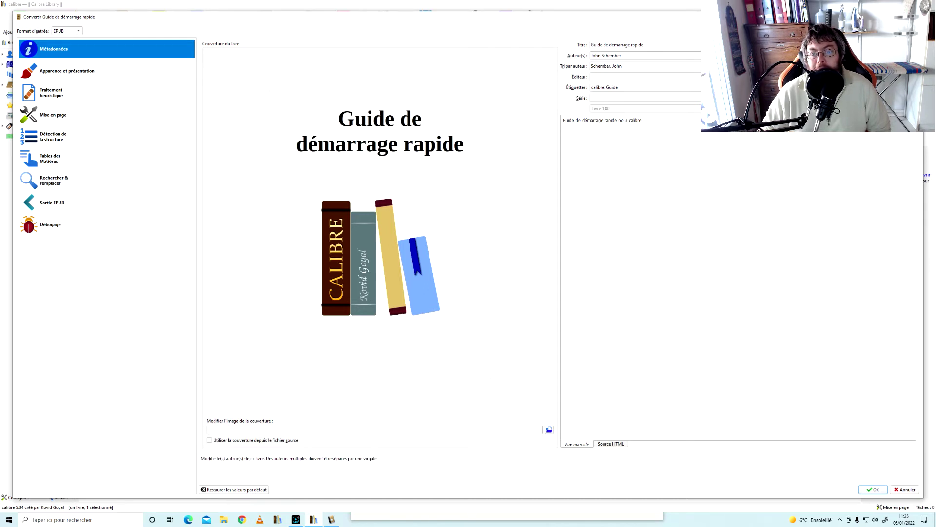
{"action": "left_click", "coordinate": [905, 31]}
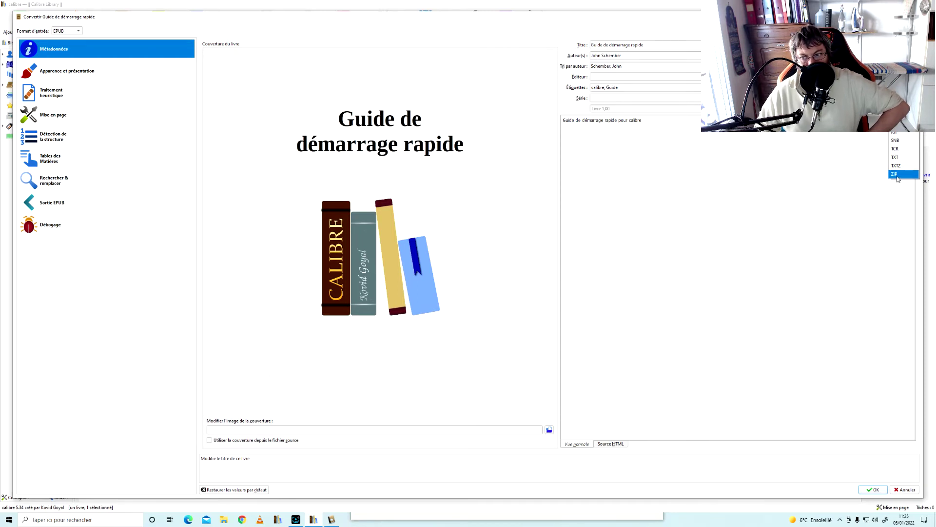
{"action": "left_click", "coordinate": [811, 186]}
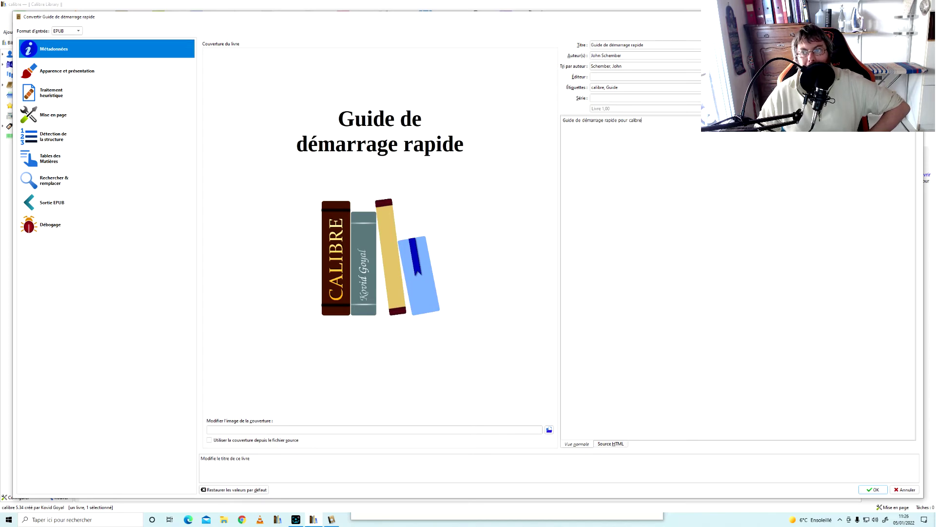
{"action": "key", "text": "Escape"}
{"action": "left_click", "coordinate": [447, 189]}
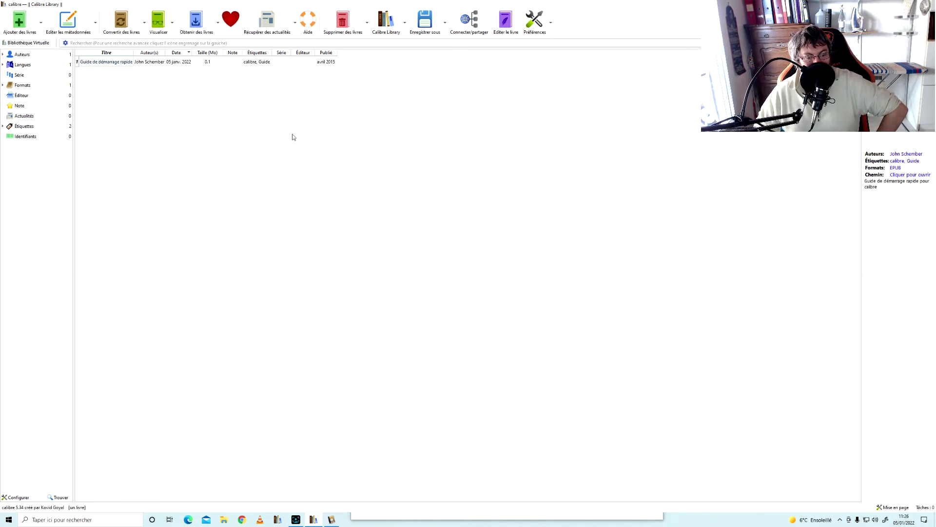
Open the file selection for adding books and close it without adding any.
{"action": "left_click", "coordinate": [19, 21]}
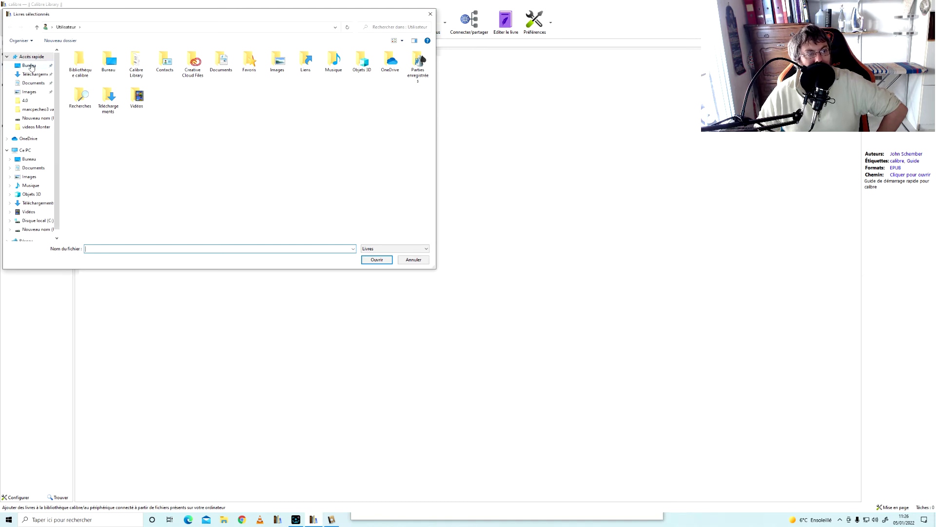
{"action": "left_click", "coordinate": [430, 15]}
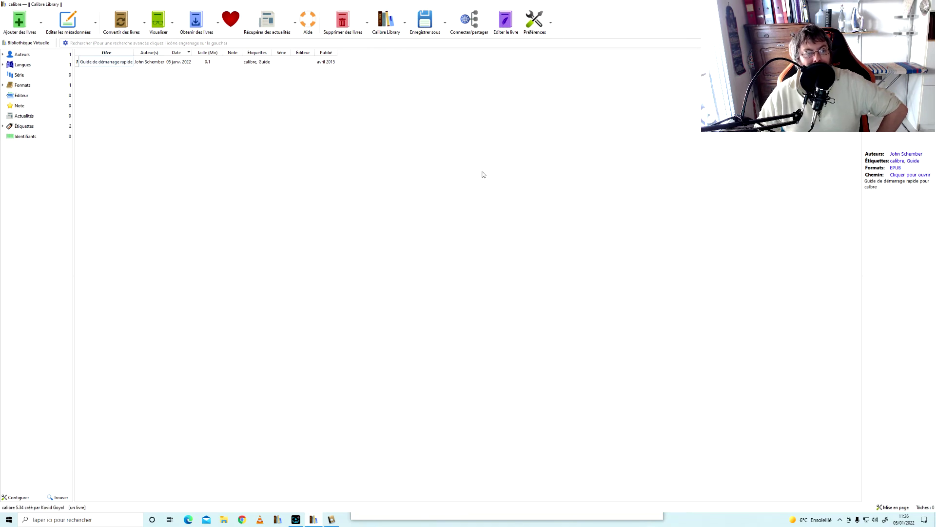
Filter the library by the Formats category, by Auteurs, and finally by Langues.
{"action": "left_click", "coordinate": [49, 87]}
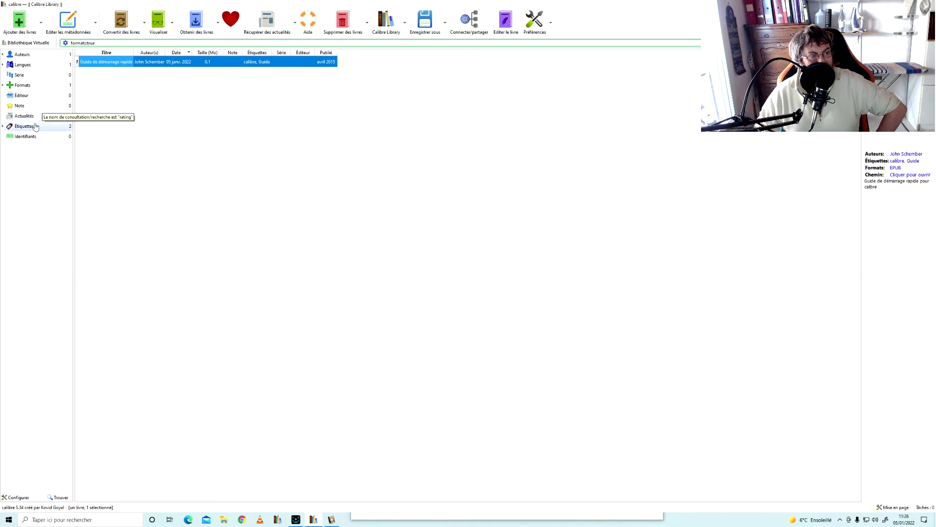
{"action": "left_click", "coordinate": [38, 58]}
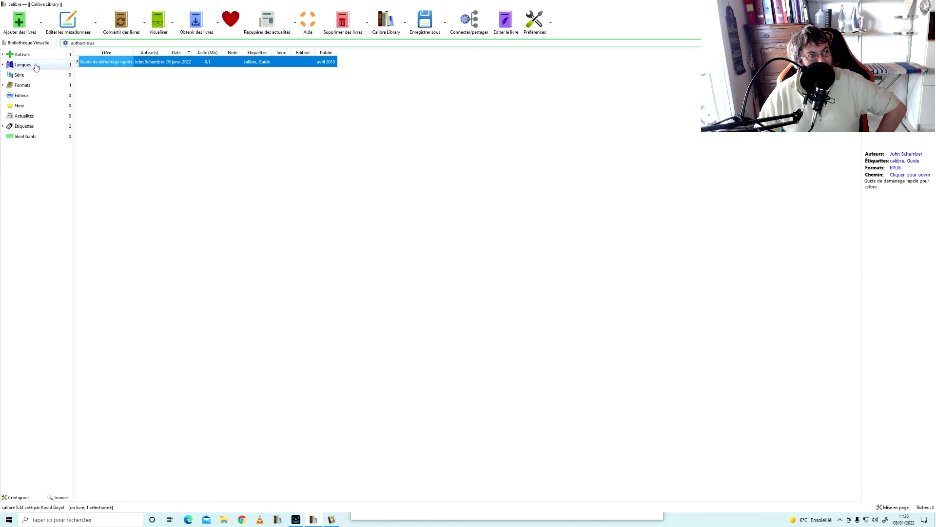
{"action": "left_click", "coordinate": [35, 66]}
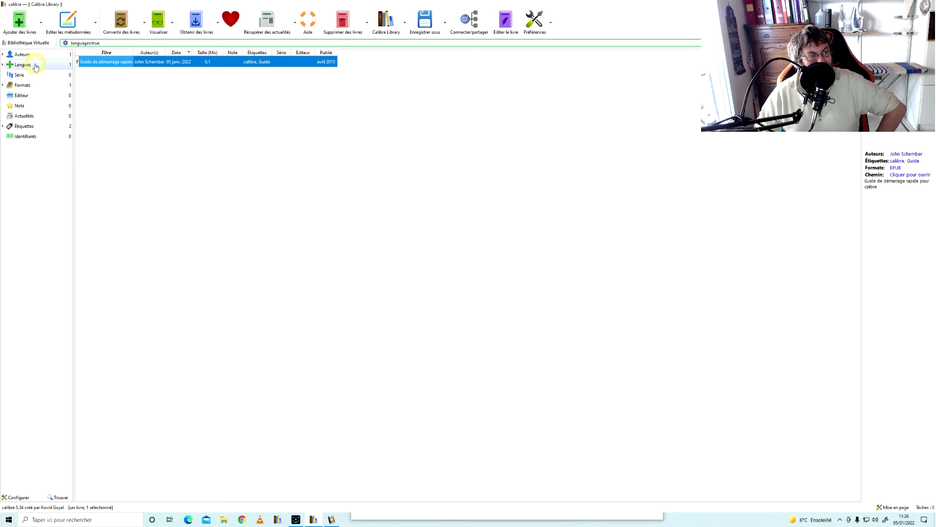
Examine the entries under the Langues, Auteurs and Formats categories, collapsing each one again.
{"action": "left_click", "coordinate": [3, 65]}
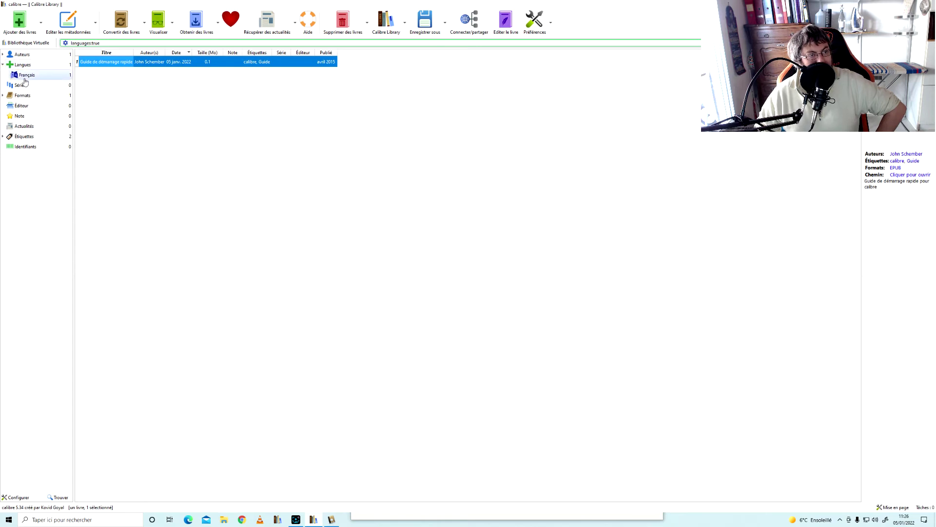
{"action": "left_click", "coordinate": [3, 65]}
{"action": "left_click", "coordinate": [3, 55]}
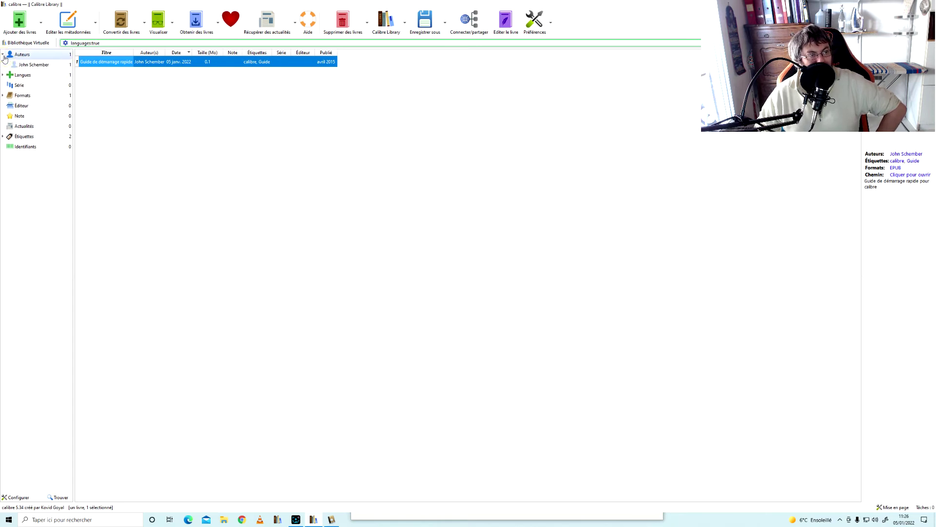
{"action": "left_click", "coordinate": [3, 55]}
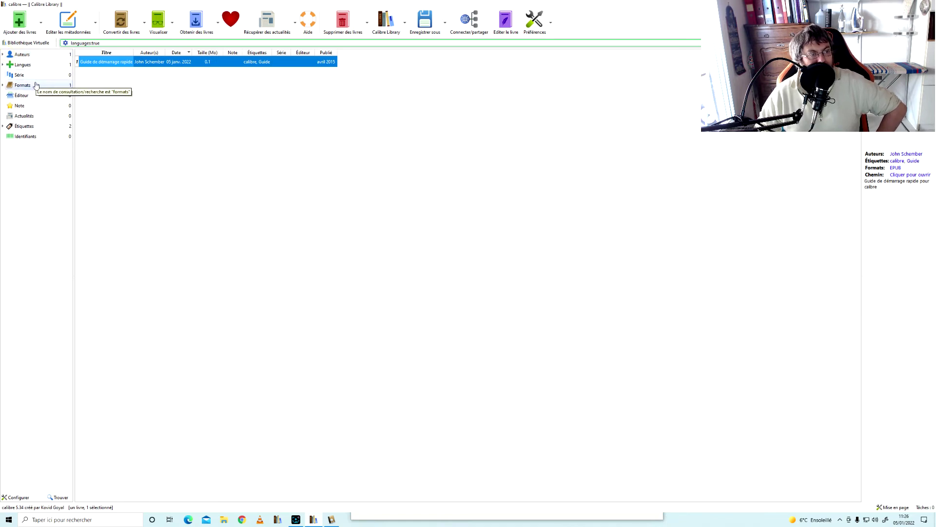
{"action": "left_click", "coordinate": [3, 85]}
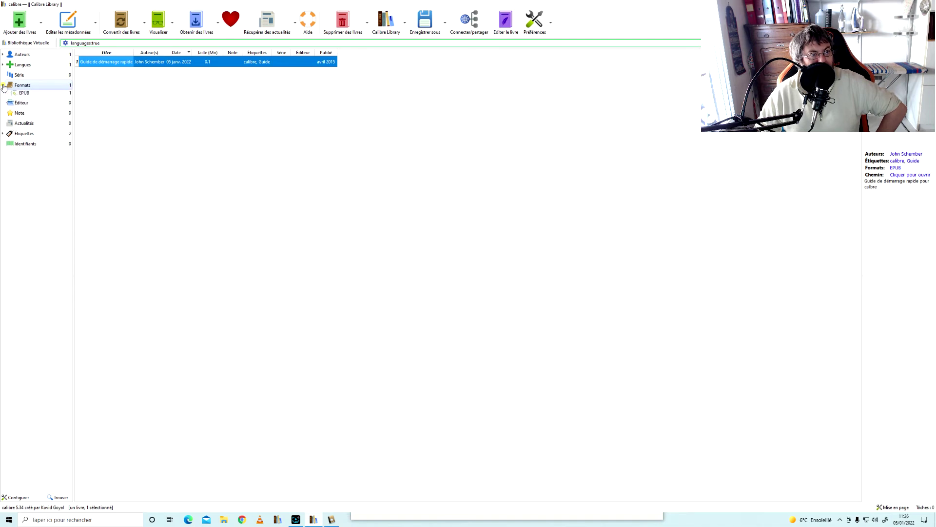
{"action": "left_click", "coordinate": [3, 86]}
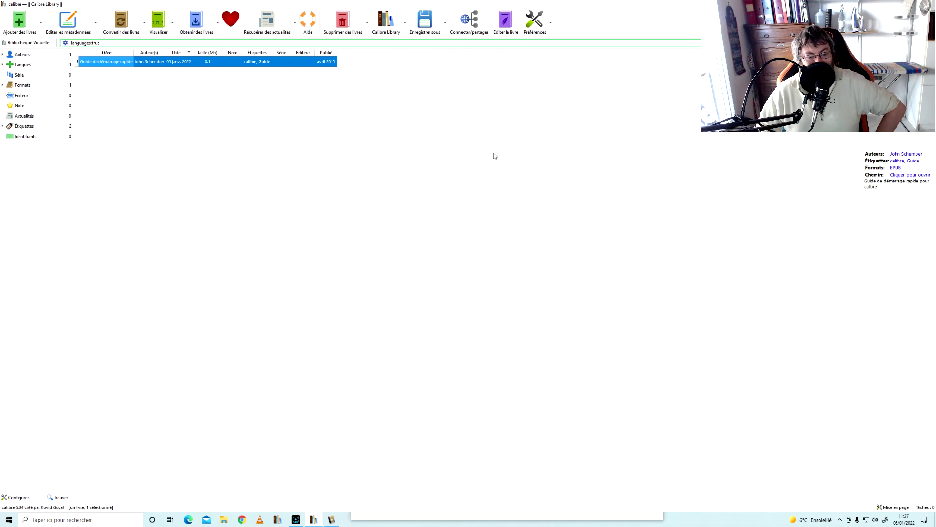
Bring up the other open viewer of the guide, move it higher, dismiss the welcome text and page through the chapters.
{"action": "left_click", "coordinate": [331, 519]}
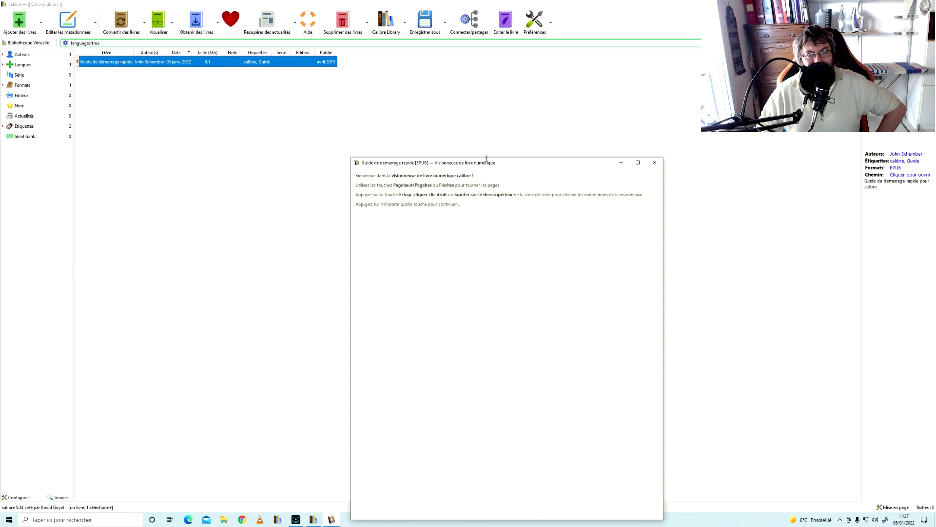
{"action": "left_click_drag", "start_coordinate": [500, 164], "coordinate": [506, 95]}
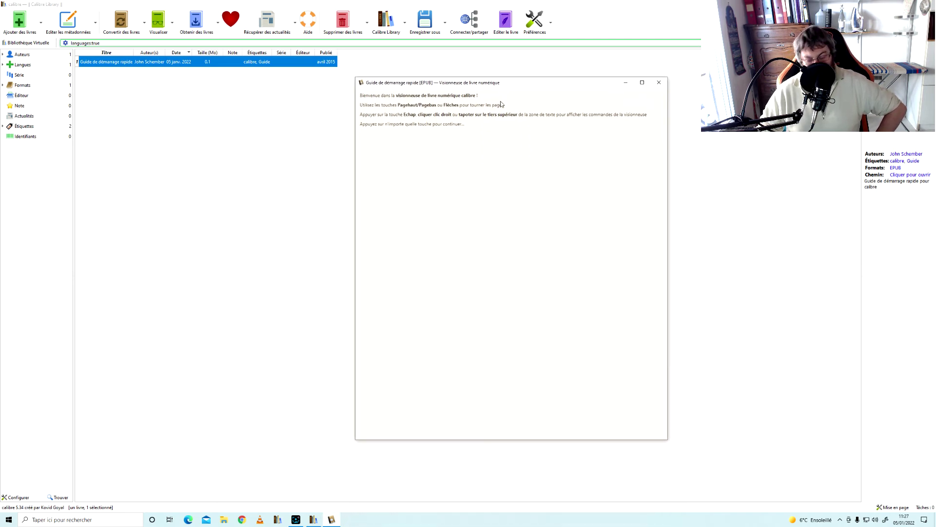
{"action": "left_click", "coordinate": [501, 104]}
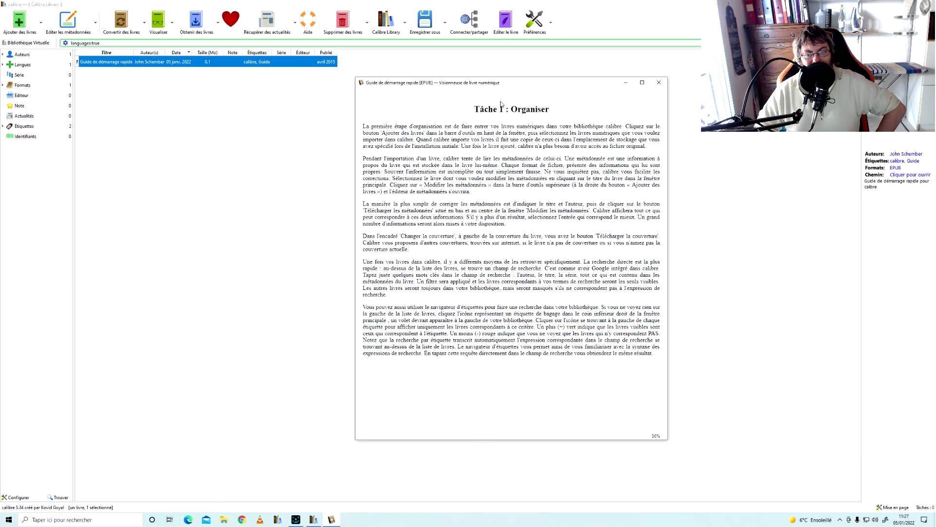
{"action": "scroll", "coordinate": [500, 104], "scroll_direction": "down", "scroll_amount": 4}
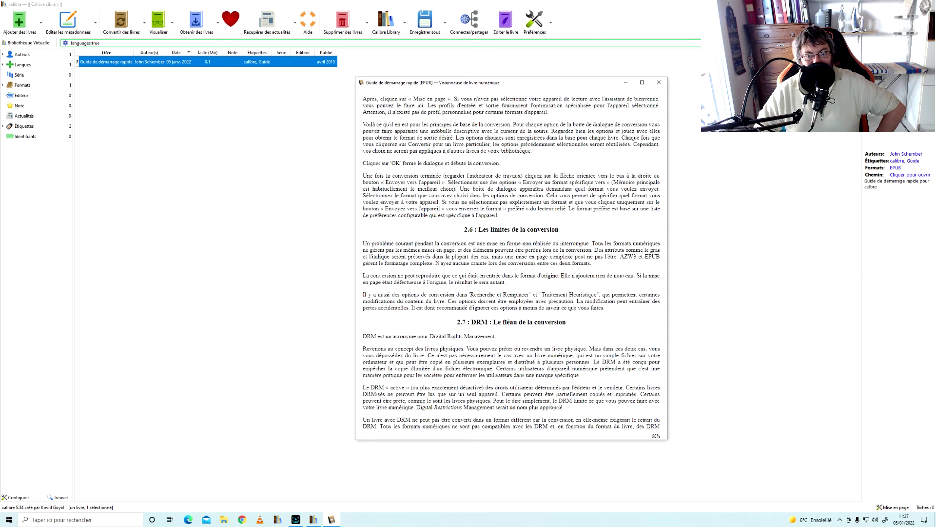
{"action": "scroll", "coordinate": [511, 258], "scroll_direction": "up", "scroll_amount": 8}
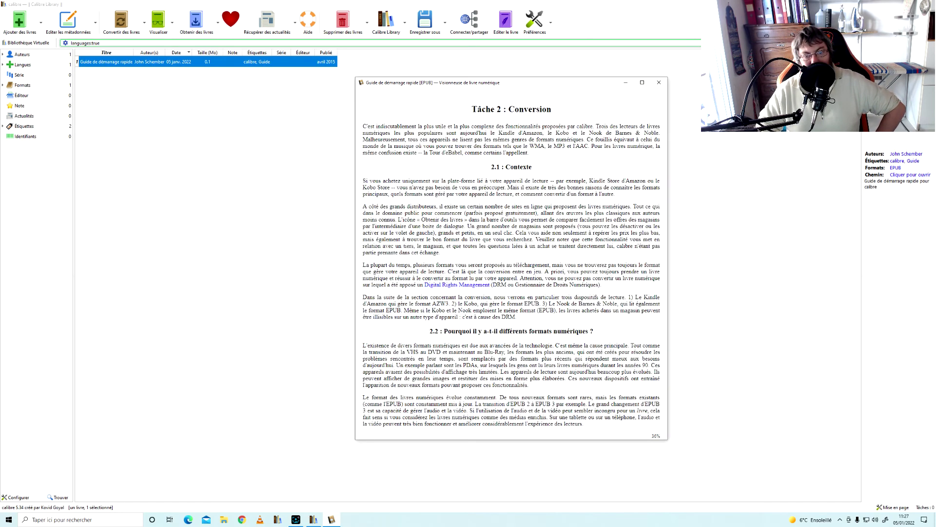
Leaf through the guide from its cover to the "Où trouver de l'aide" chapter and return to its title page.
{"action": "scroll", "coordinate": [511, 259], "scroll_direction": "up", "scroll_amount": 1}
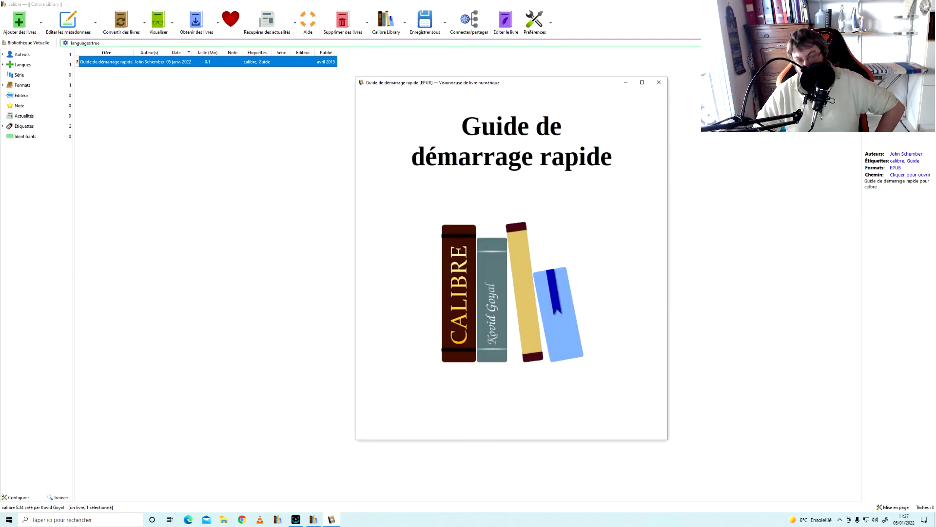
{"action": "scroll", "coordinate": [511, 258], "scroll_direction": "down", "scroll_amount": 4}
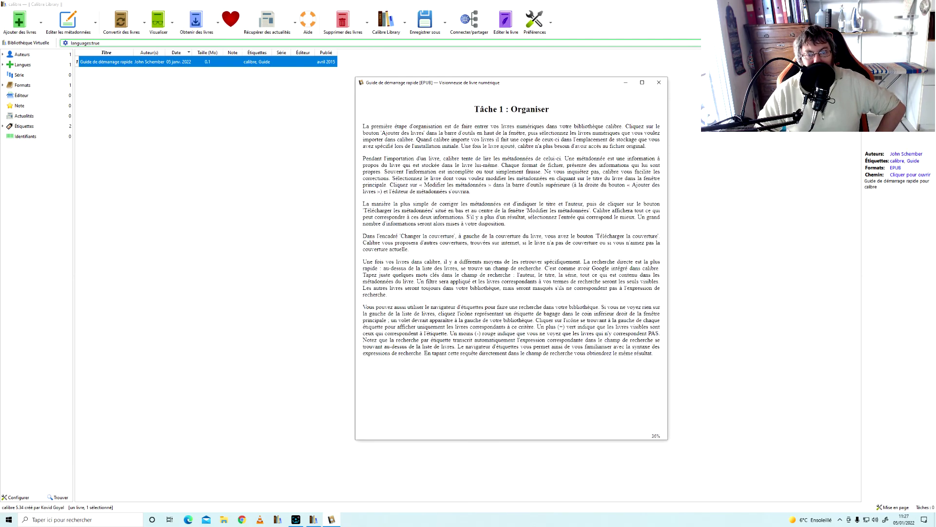
{"action": "scroll", "coordinate": [511, 258], "scroll_direction": "down", "scroll_amount": 6}
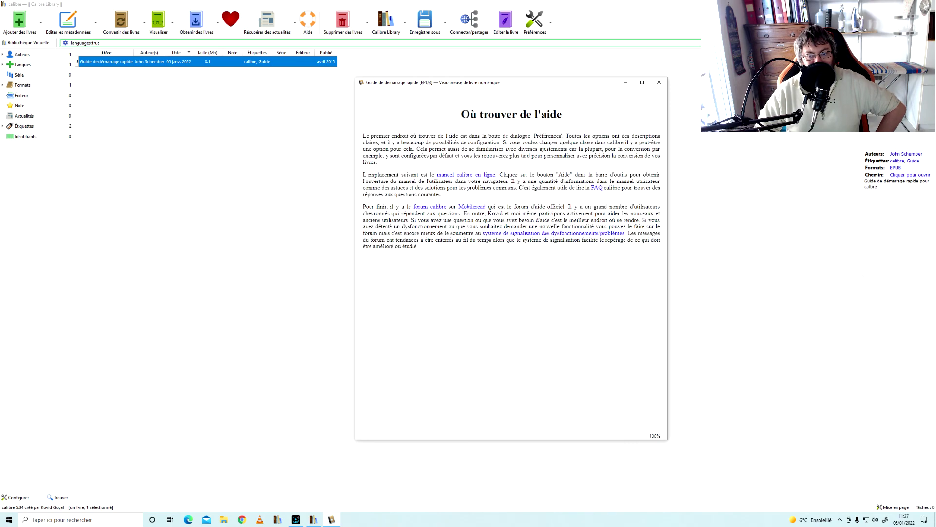
{"action": "scroll", "coordinate": [511, 259], "scroll_direction": "up", "scroll_amount": 5}
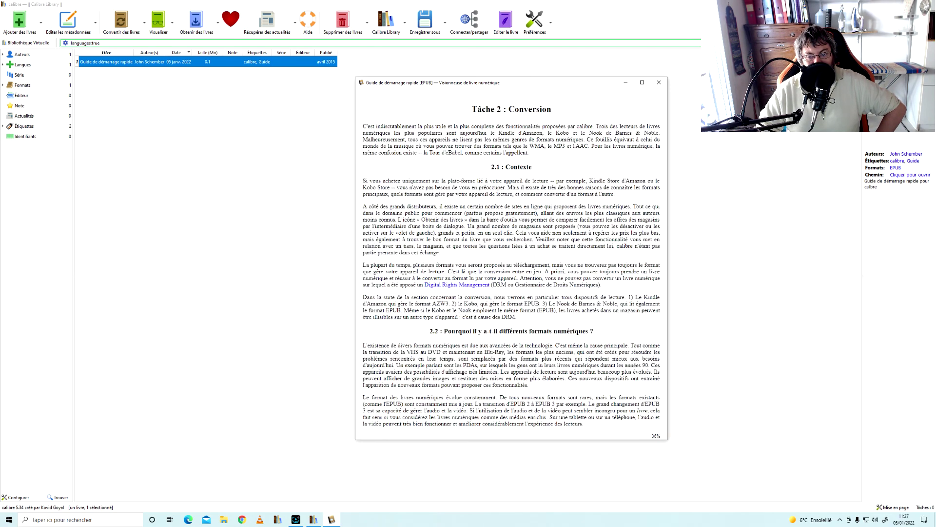
{"action": "scroll", "coordinate": [511, 258], "scroll_direction": "up", "scroll_amount": 3}
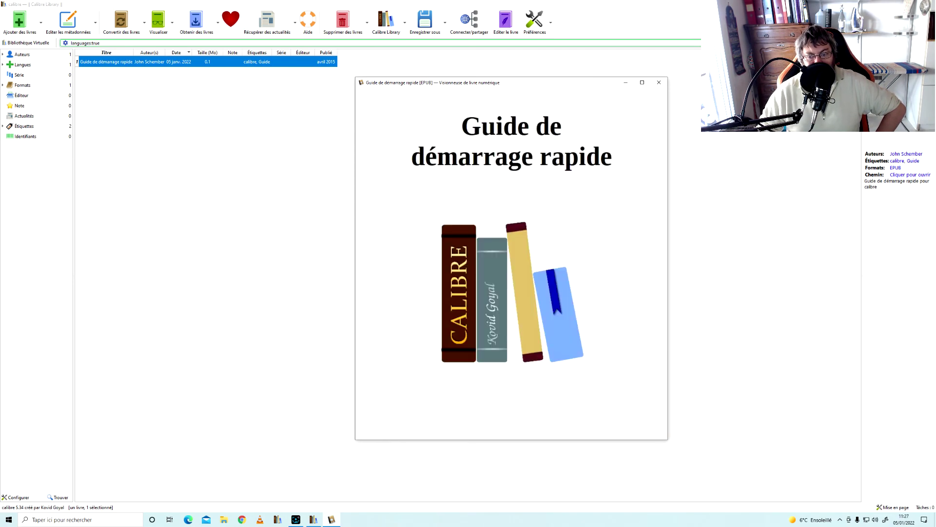
{"action": "key", "text": "Page_Down"}
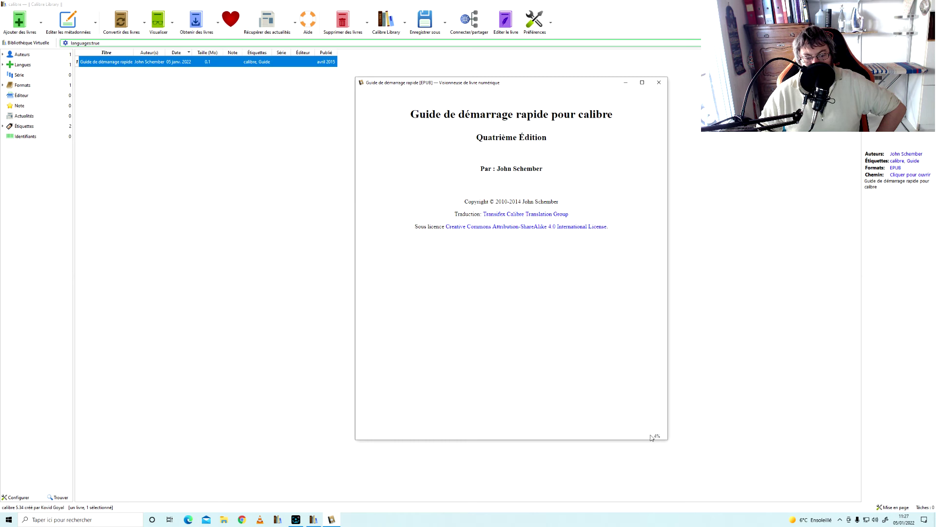
{"action": "mouse_move", "coordinate": [655, 437]}
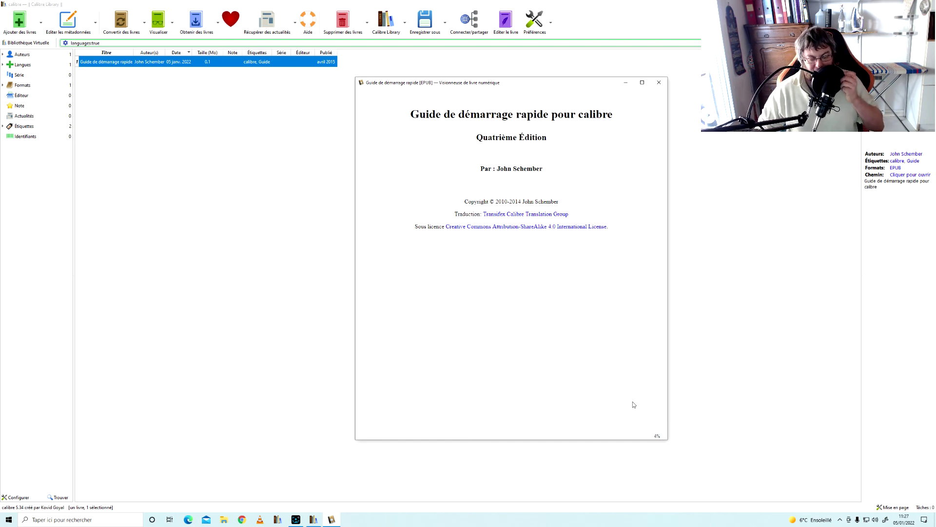
Close the guide's viewer and restore the maximized library window to its smaller floating size.
{"action": "left_click", "coordinate": [658, 83]}
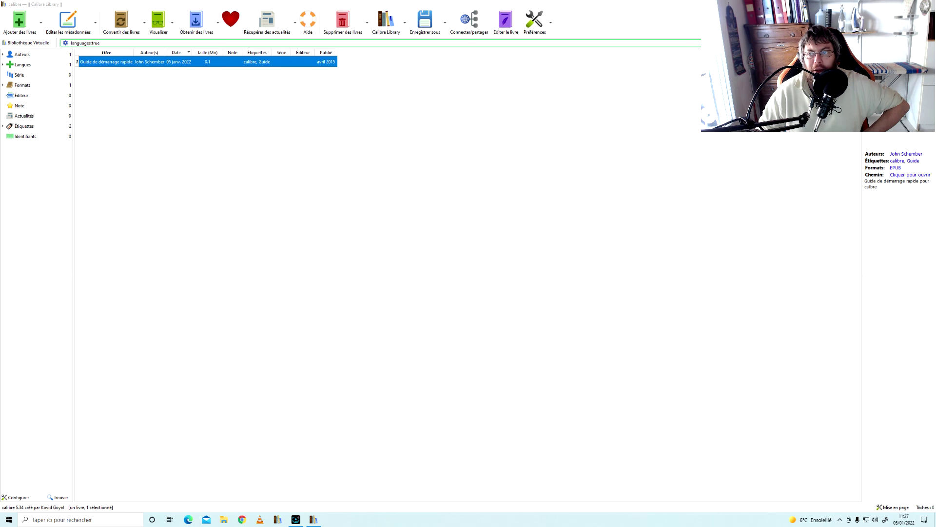
{"action": "key", "text": "super+Down"}
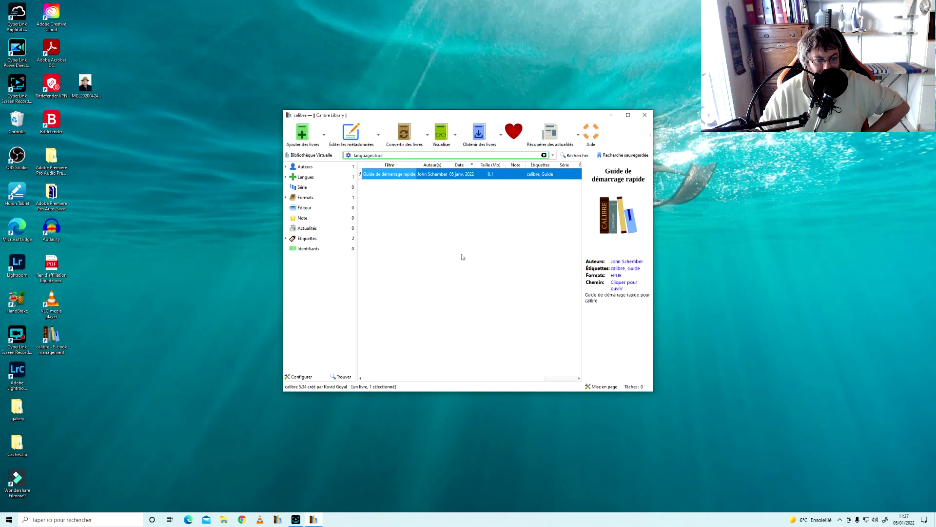
{"action": "left_click", "coordinate": [297, 519]}
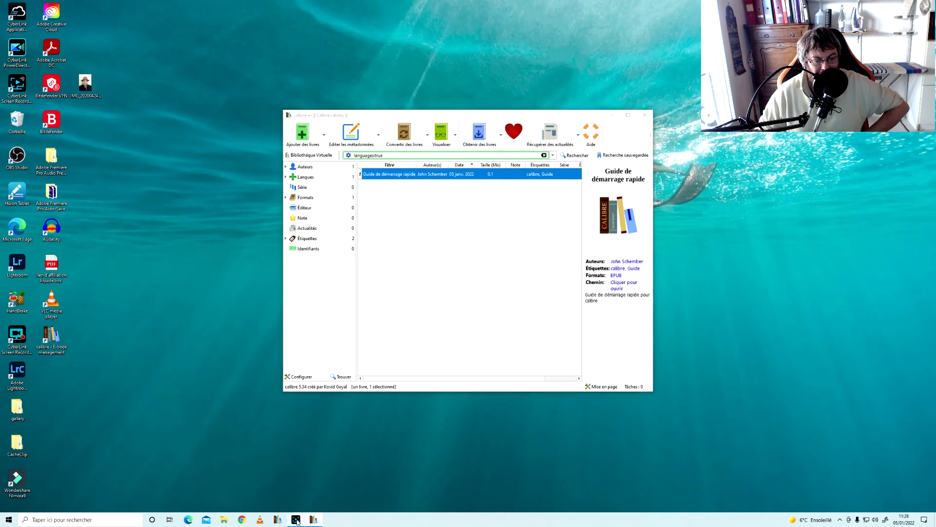